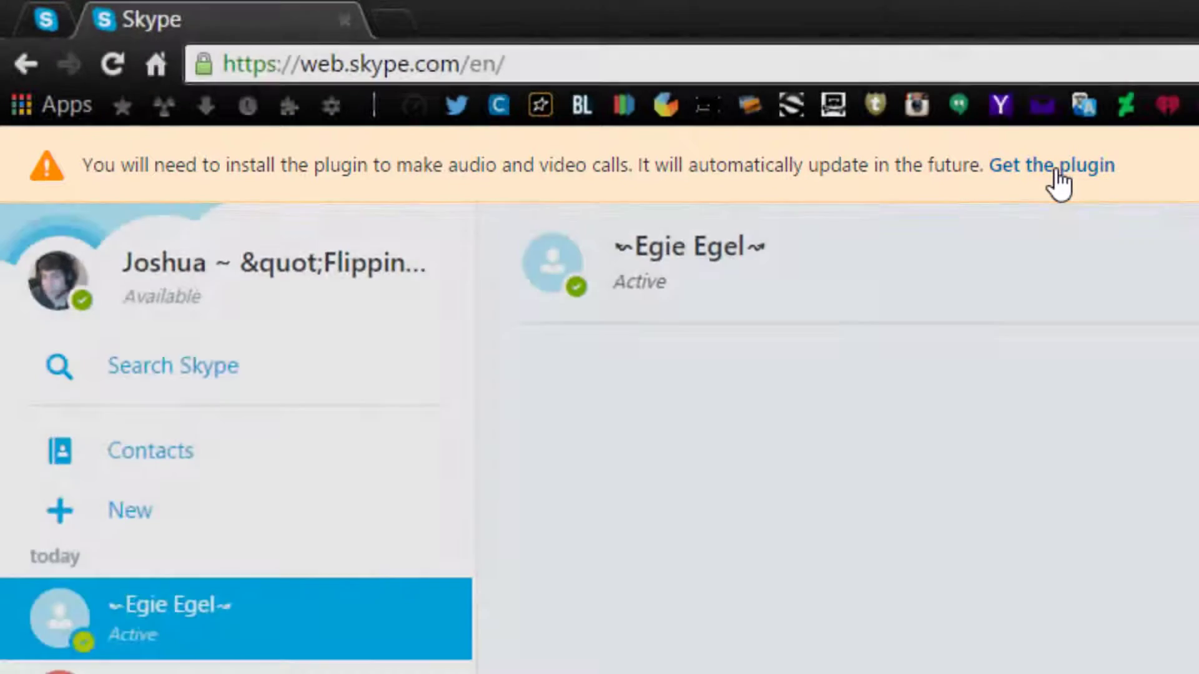
Add the Skype Calling extension to Chrome
left_click(1058, 170)
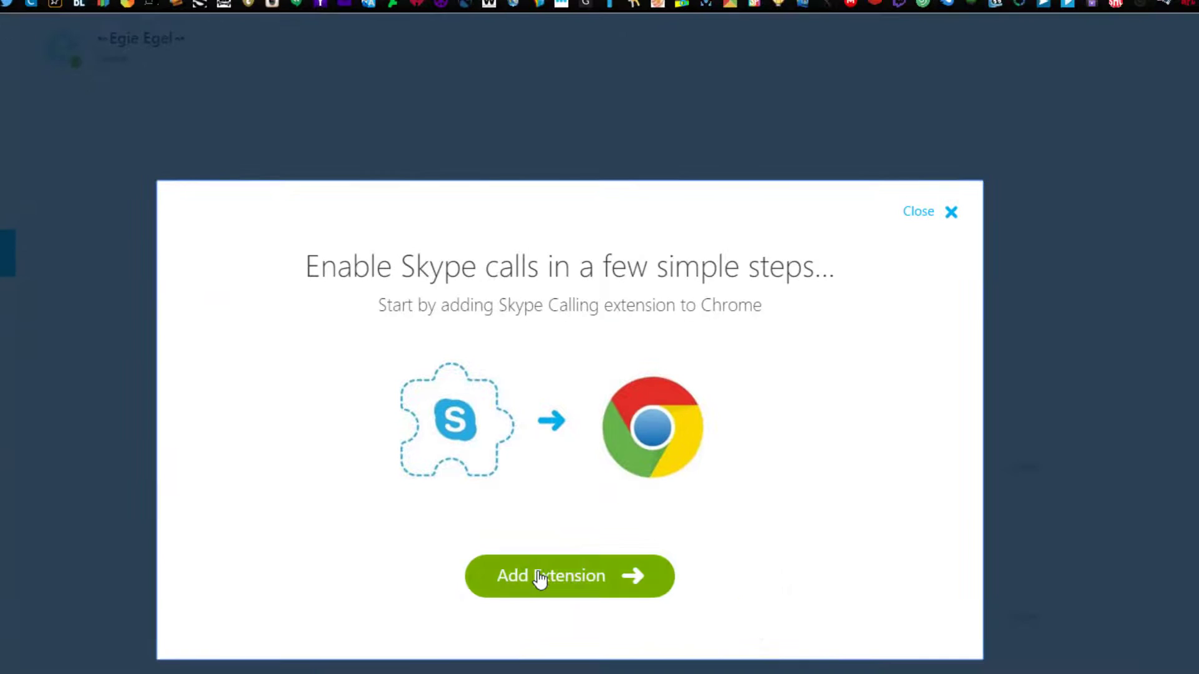
left_click(540, 575)
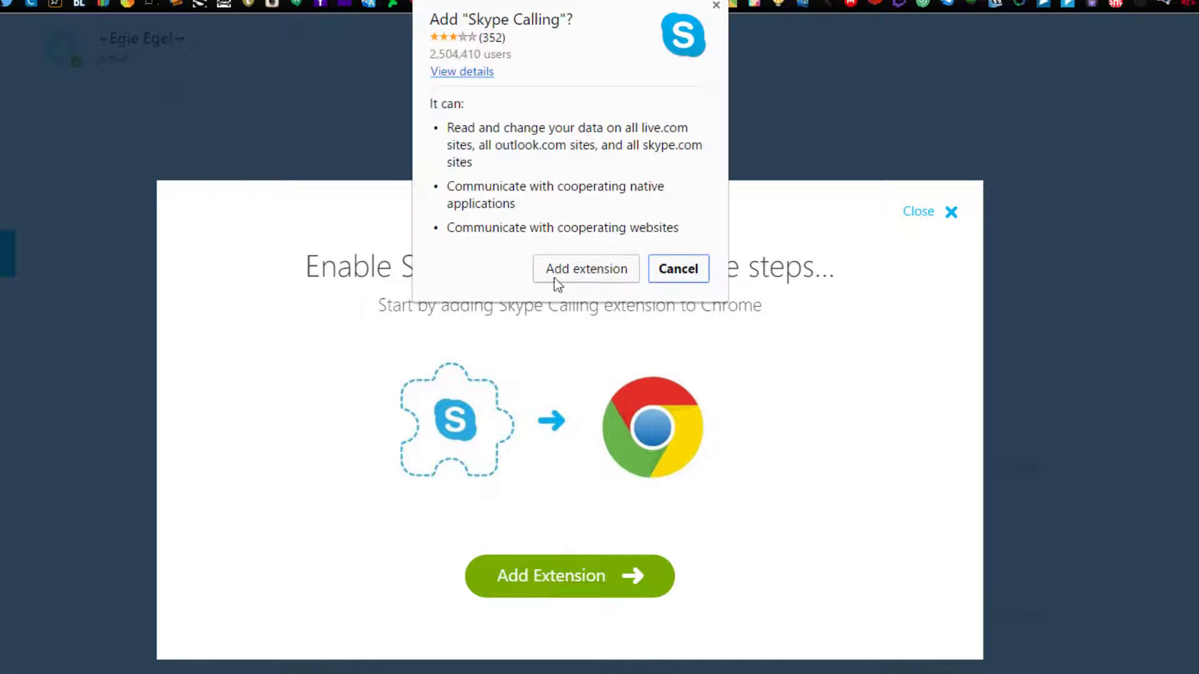
left_click(574, 268)
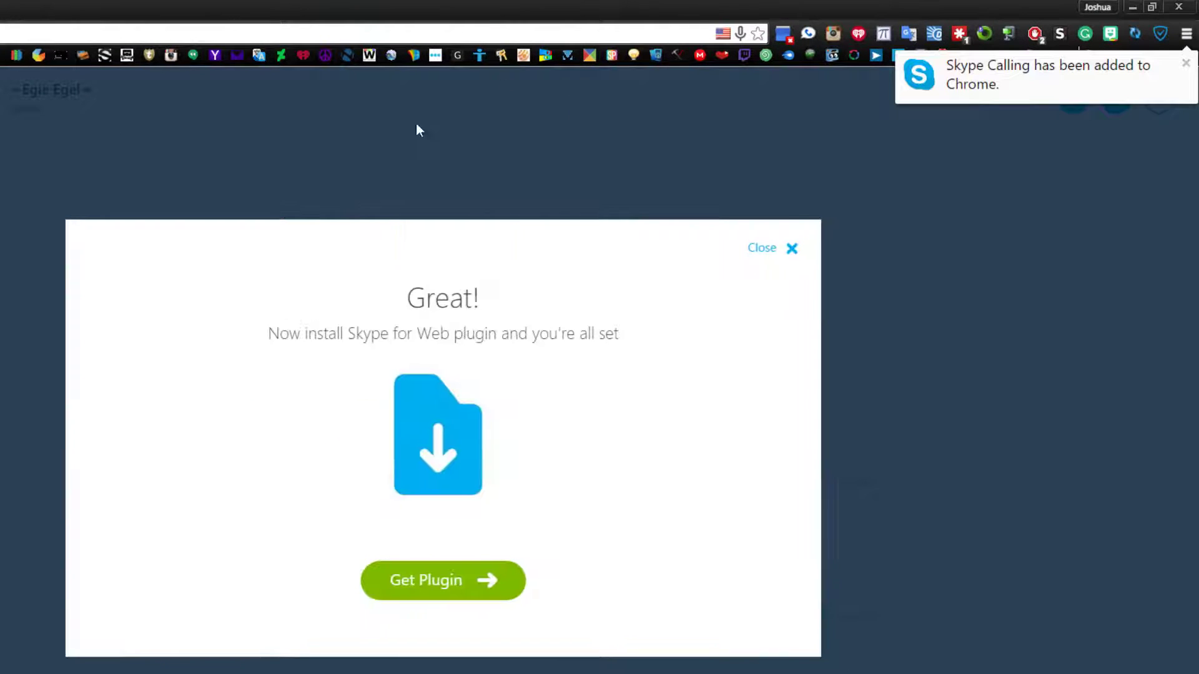
Download, save and run SkypeWebPlugin.msi to install the Skype Web Plugin, then close the dialog
left_click(425, 600)
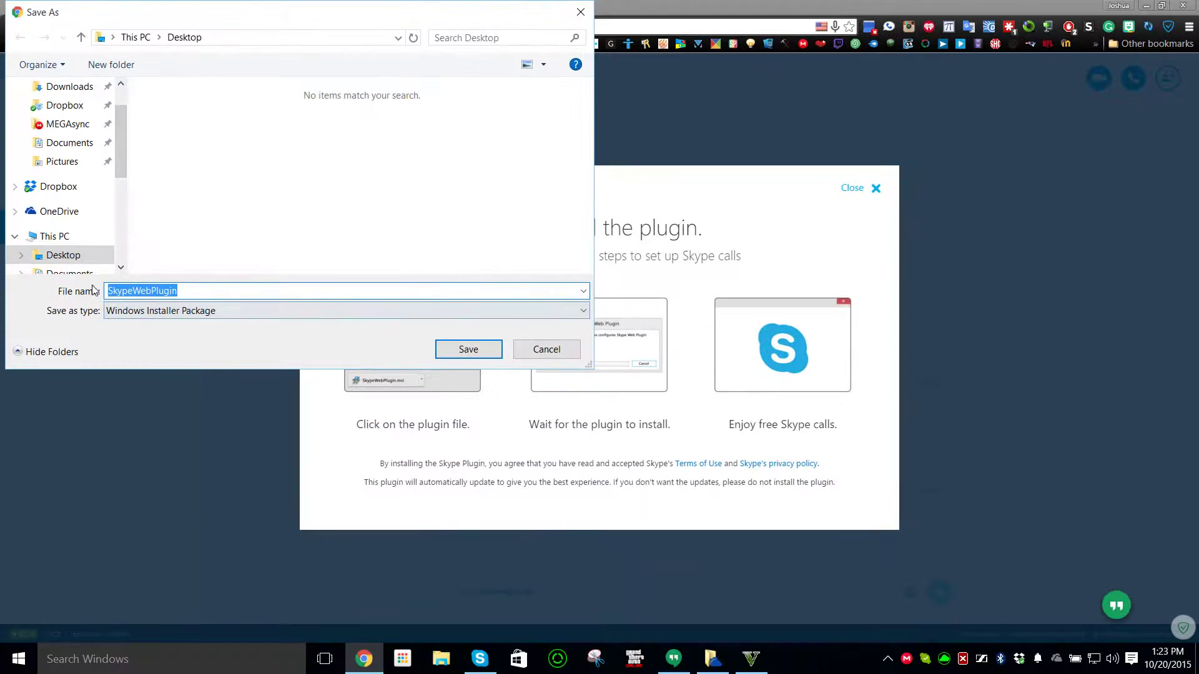
left_click(492, 350)
left_click(47, 627)
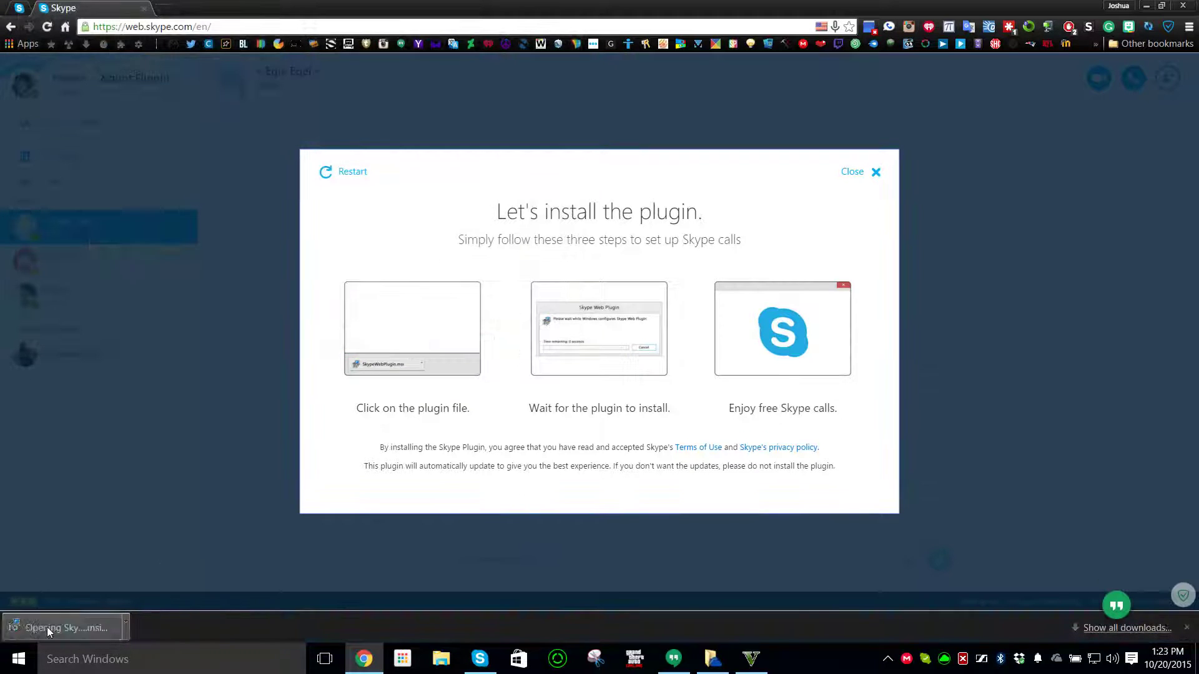
left_click(660, 358)
left_click(853, 172)
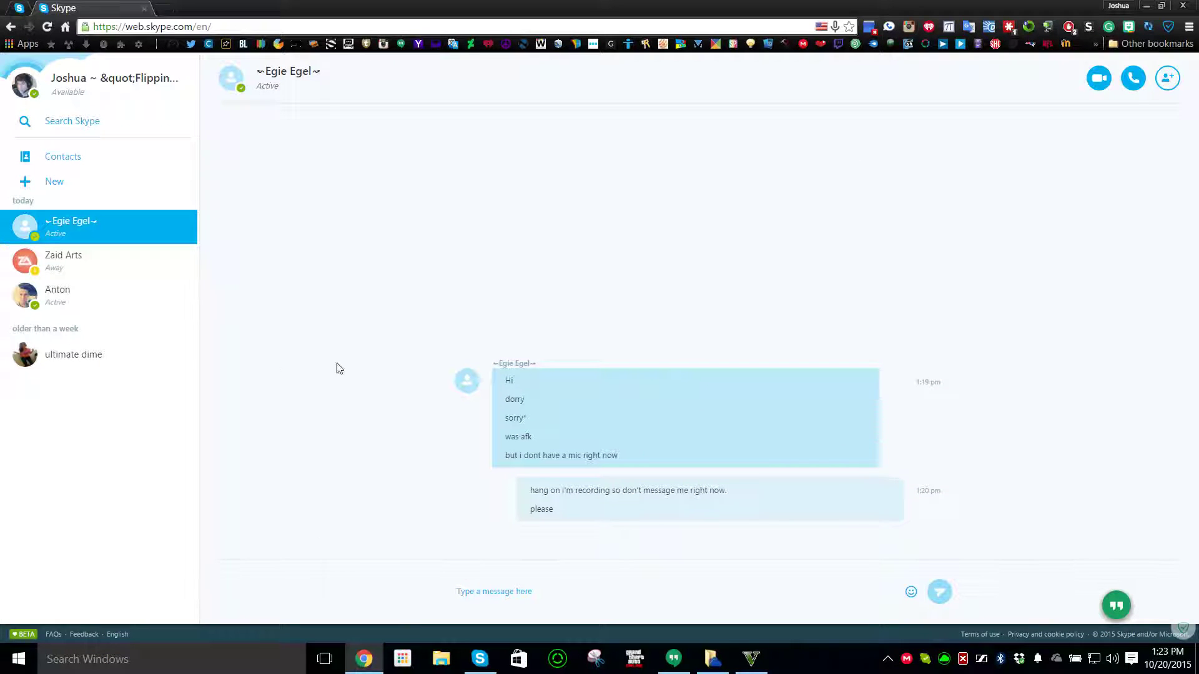
Reload Skype for Web, snap Chrome to the left half, and put desktop Skype on the right
left_click(47, 27)
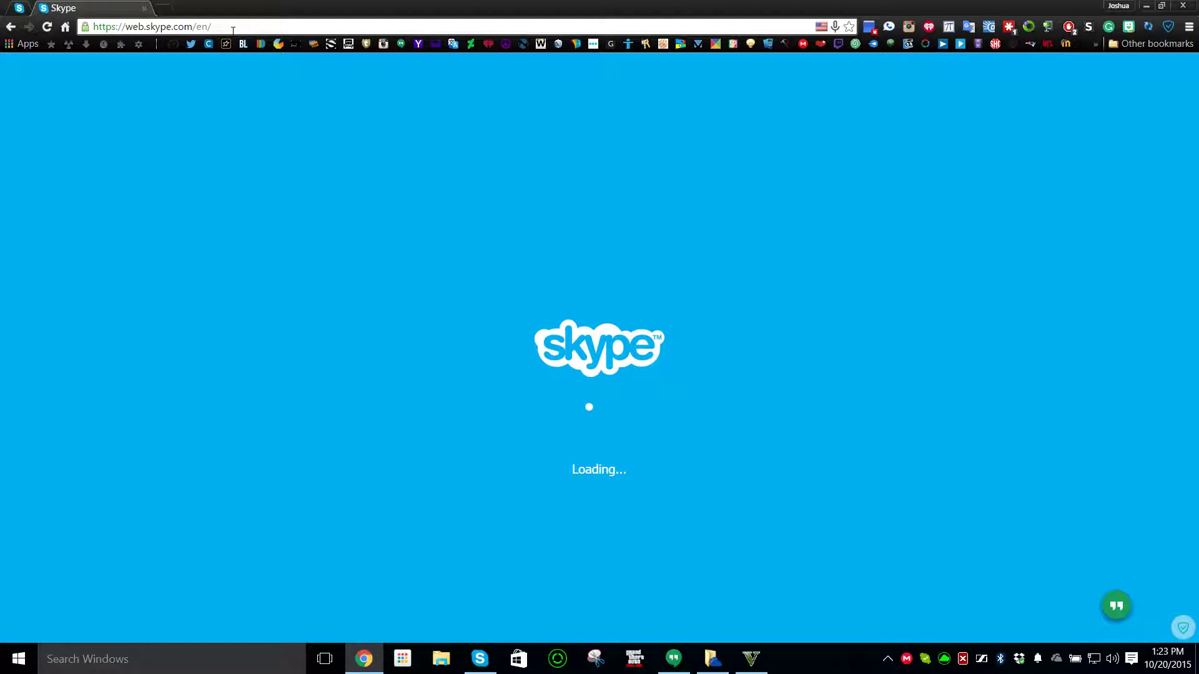
key("super+Left")
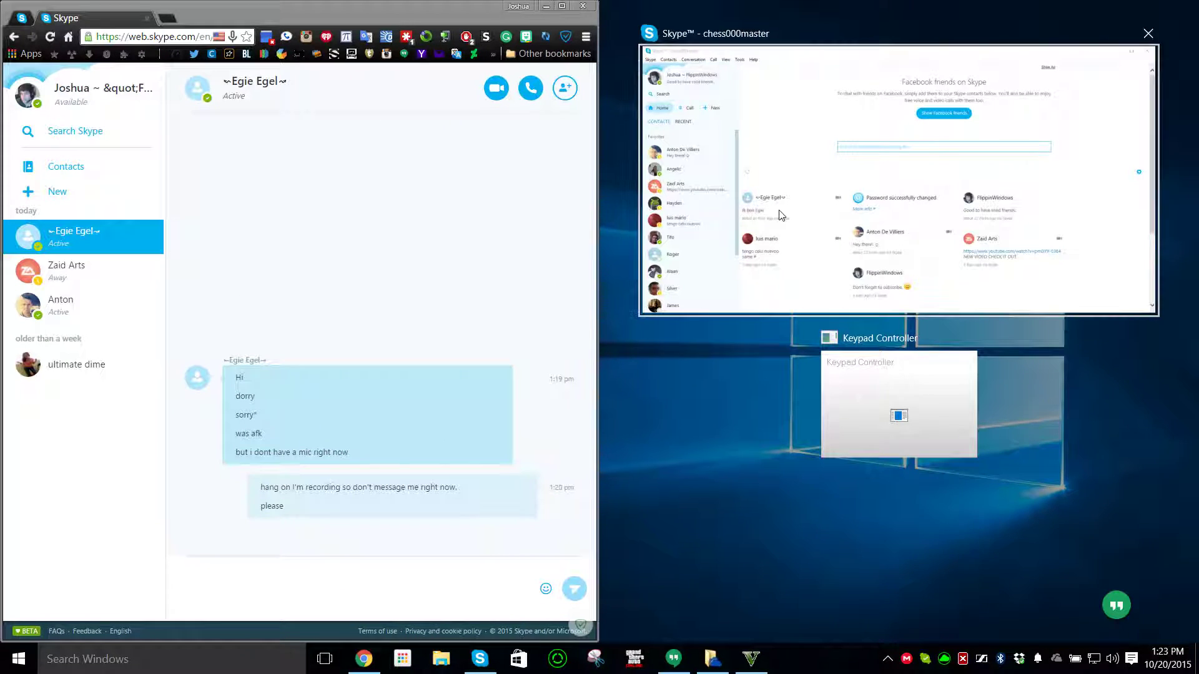
left_click(780, 216)
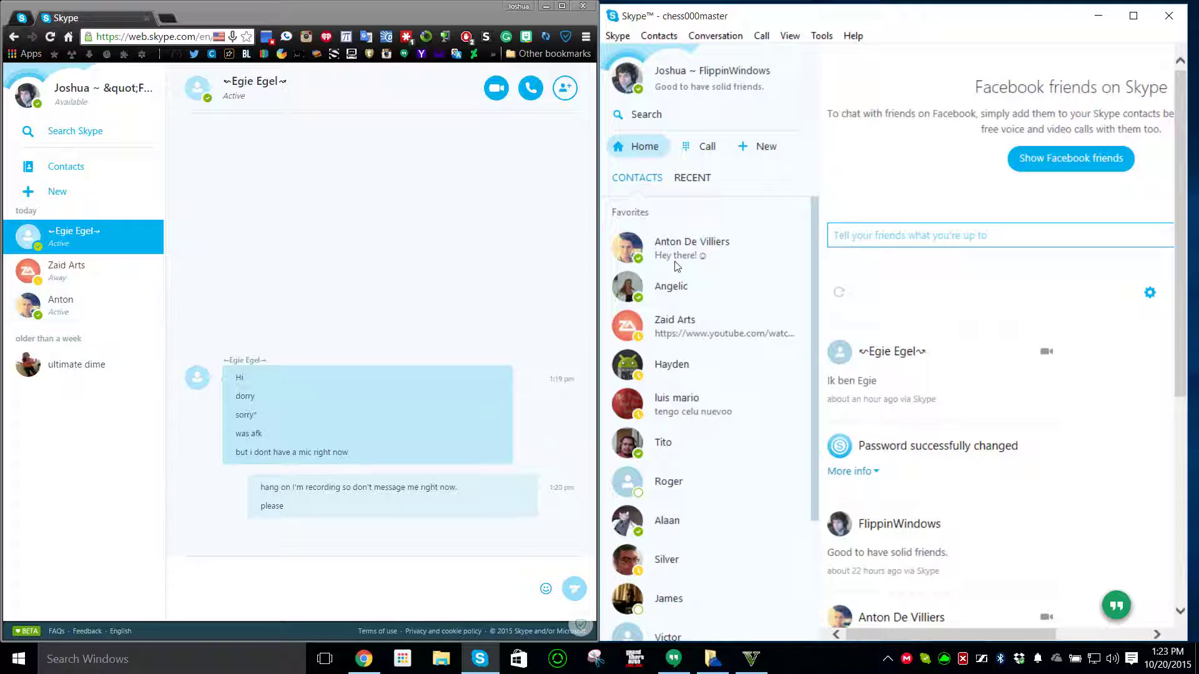
Open the contact's conversation, browse the Contacts list, and start then leave a new conversation
left_click(185, 587)
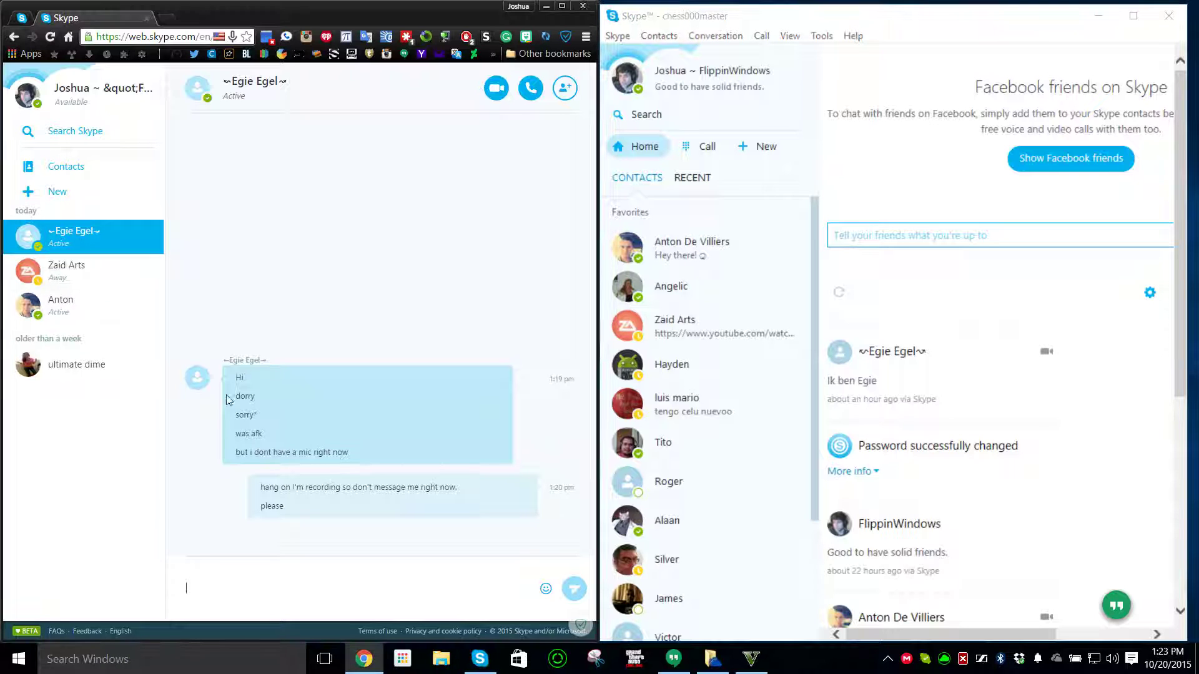
left_click(52, 313)
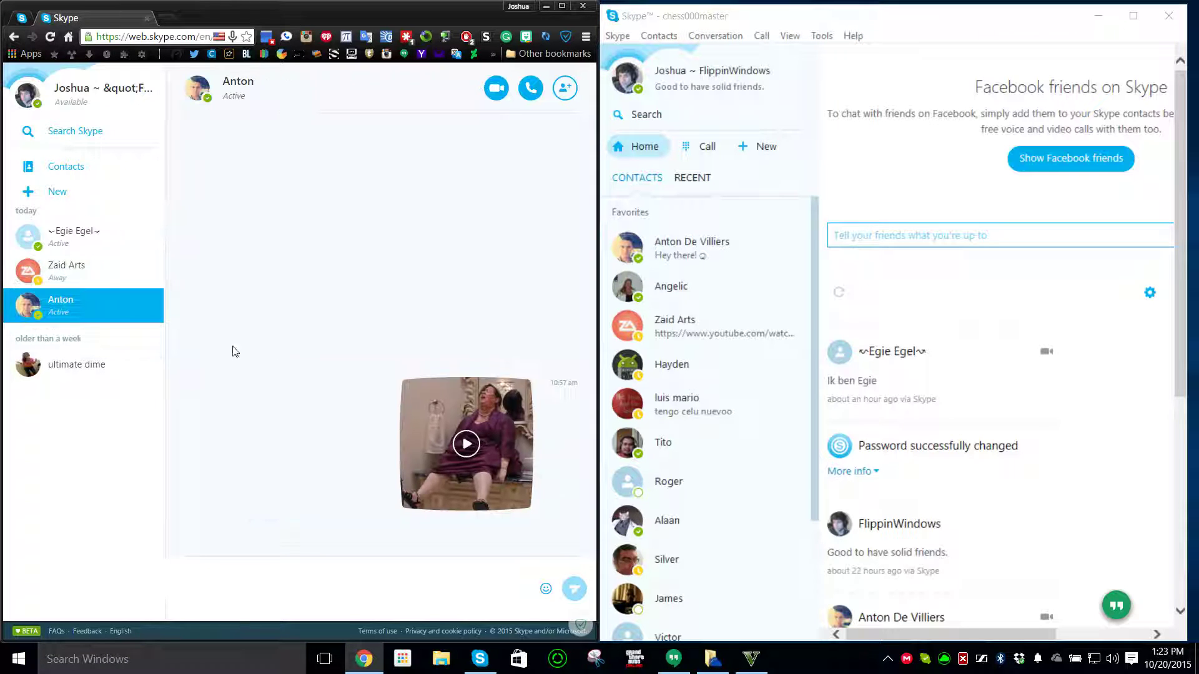
left_click(52, 168)
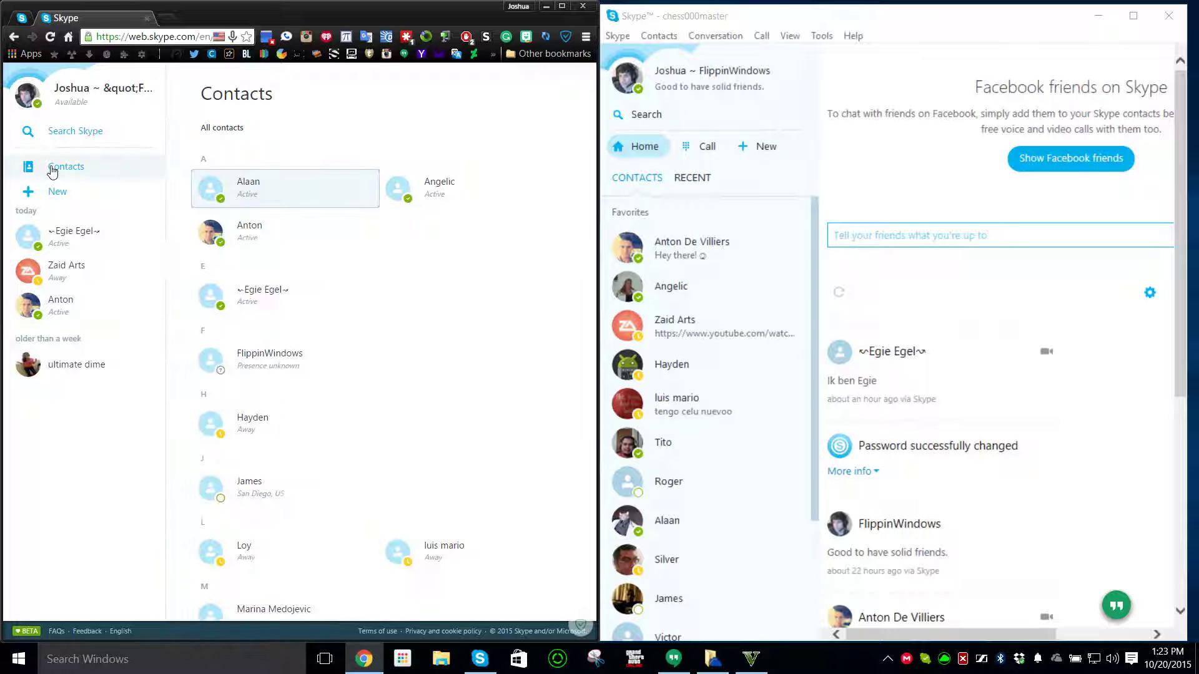
scroll(402, 218, "down", 8)
scroll(402, 222, "up", 8)
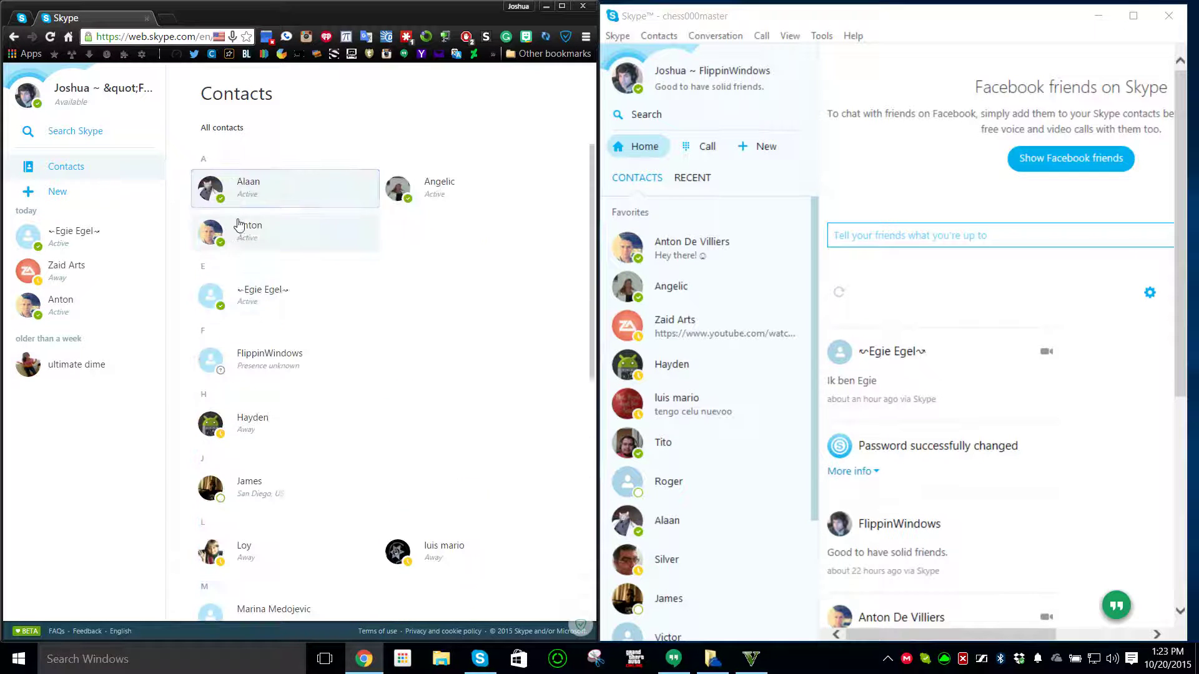
left_click(50, 195)
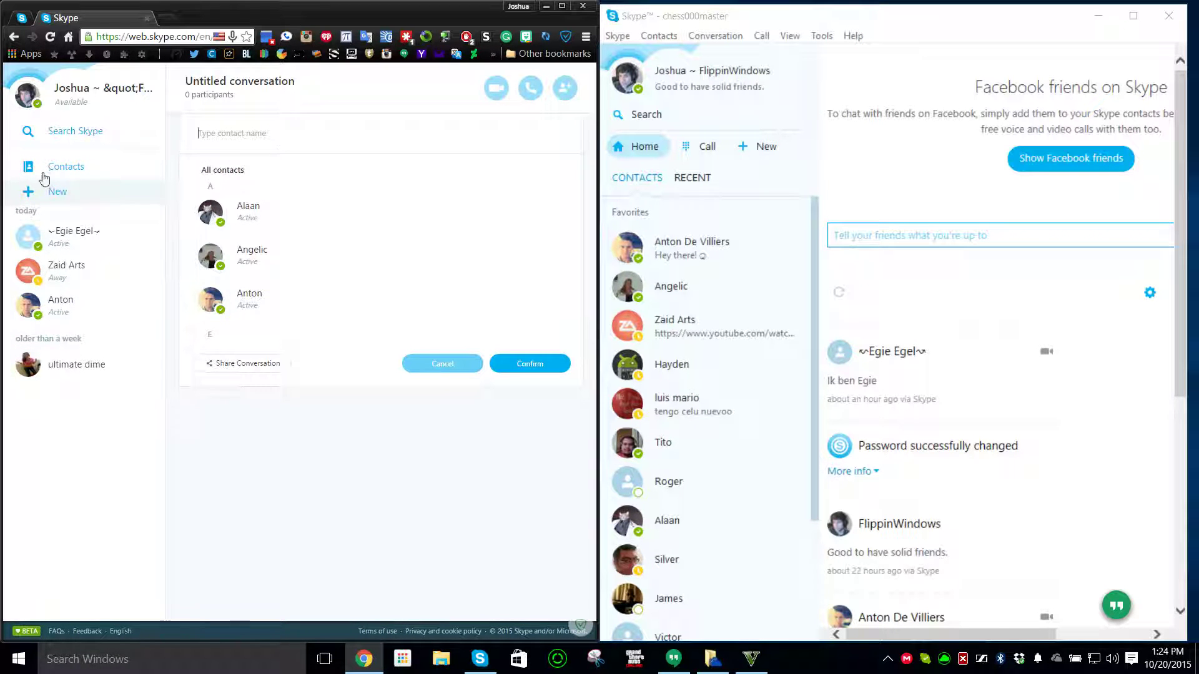
left_click(52, 167)
Switch your status to Not available and then back to Available
left_click(70, 97)
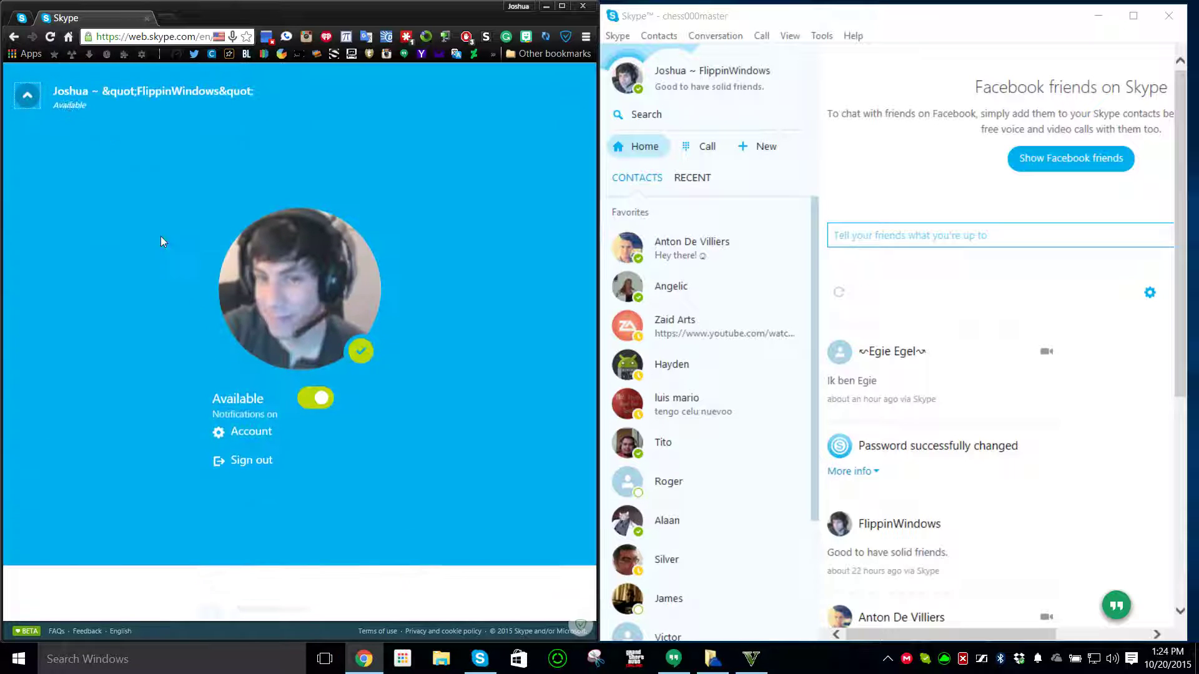
left_click(306, 402)
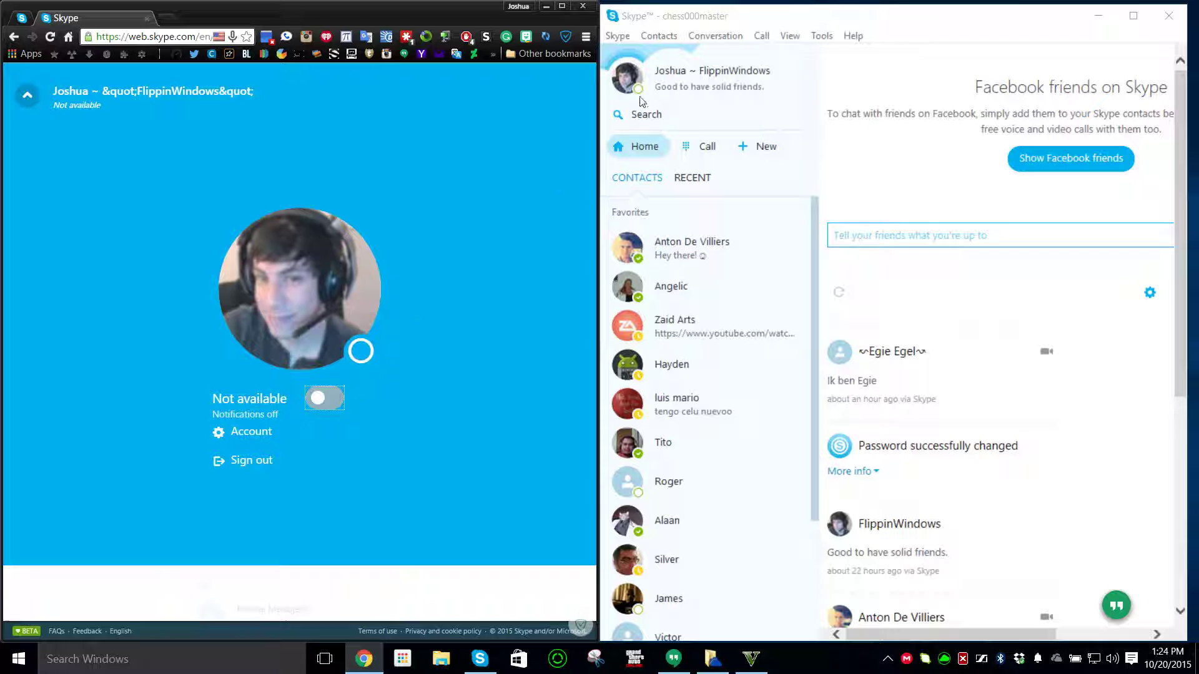
left_click(312, 398)
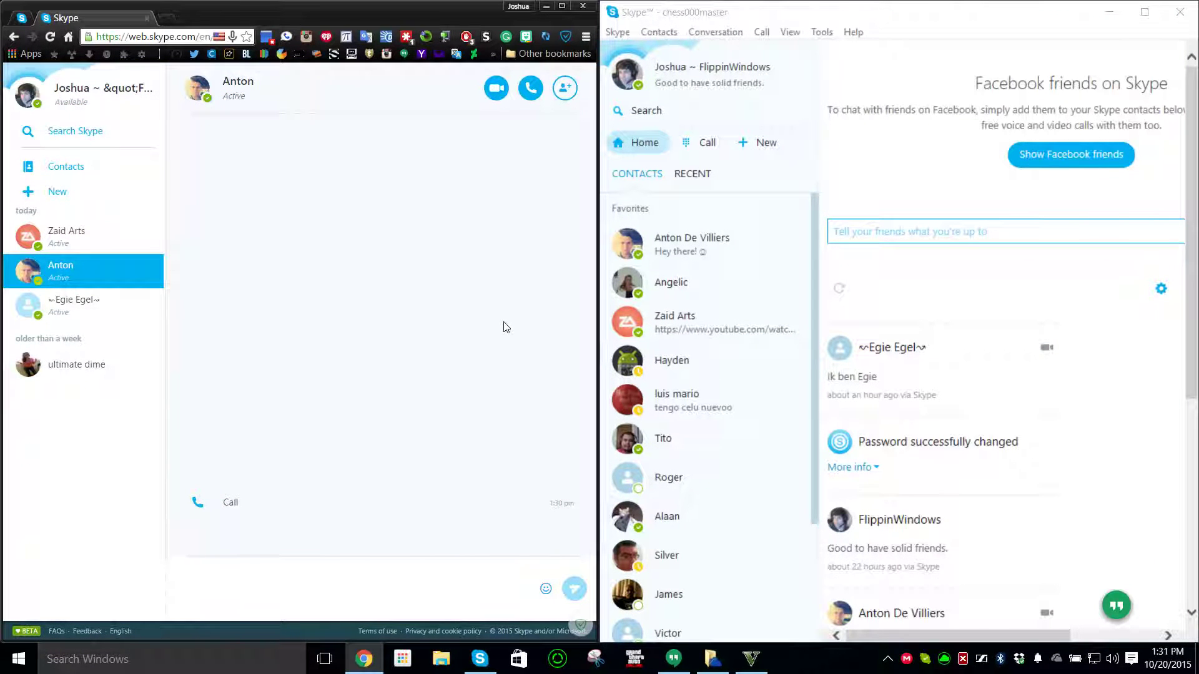
Start a video call with the contact and move the call window to the top left
left_click(497, 94)
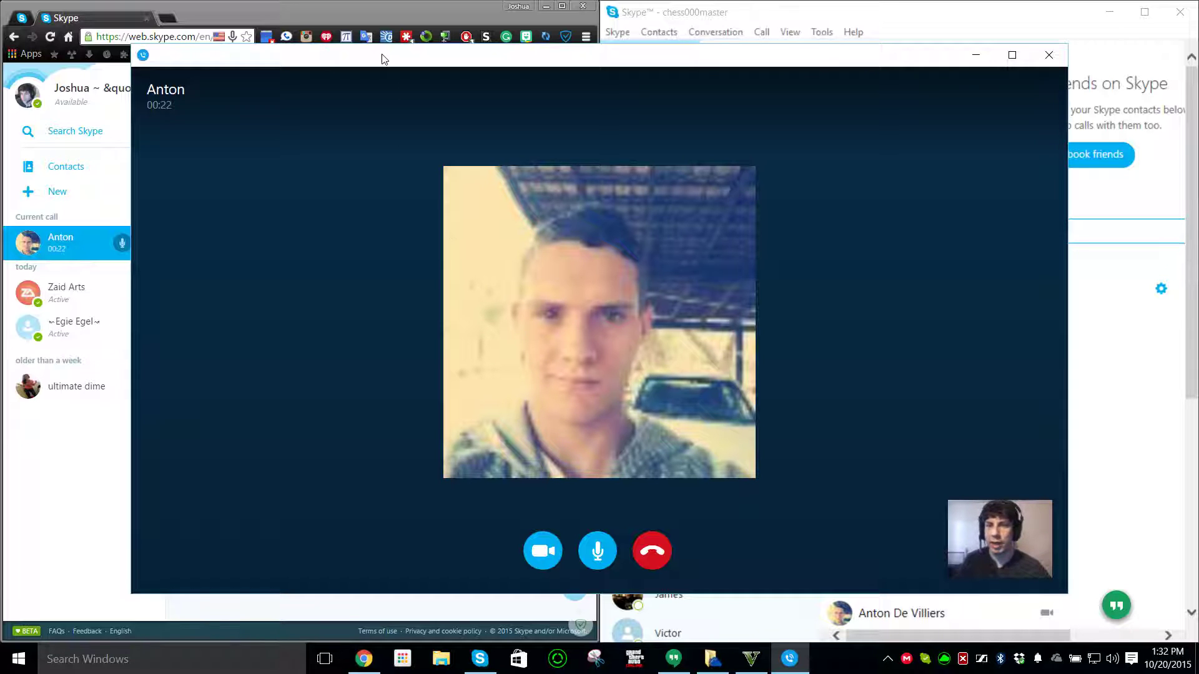
left_click_drag(354, 63, 266, 49)
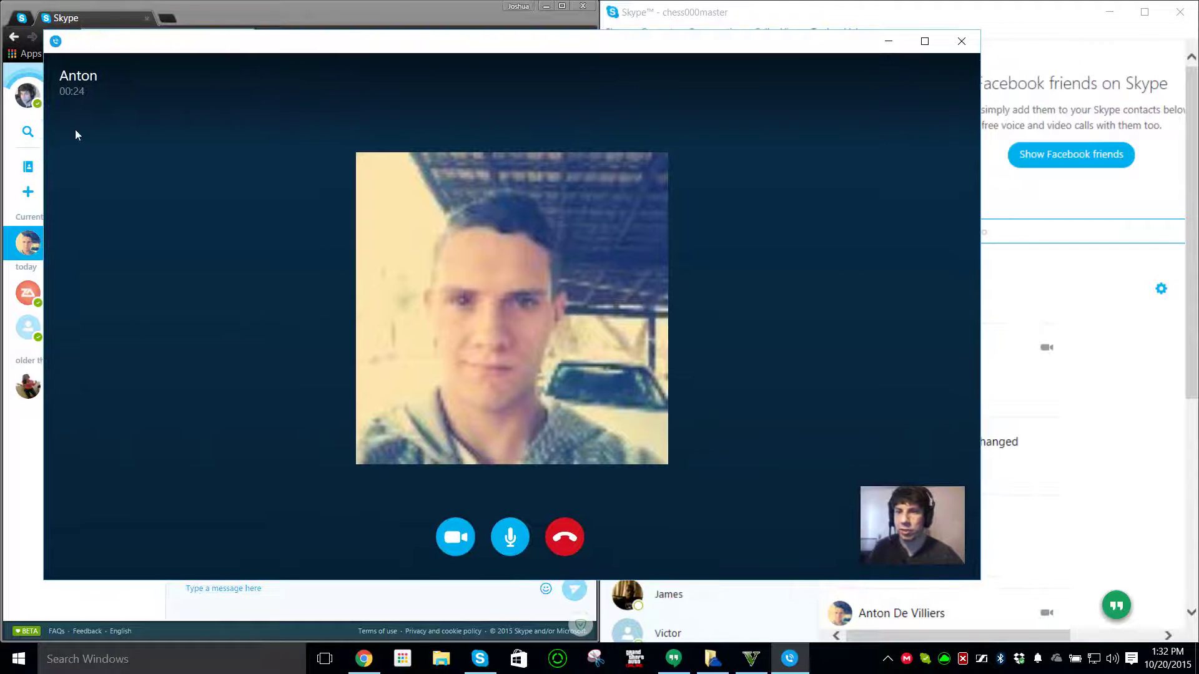
left_click_drag(102, 48, 86, 26)
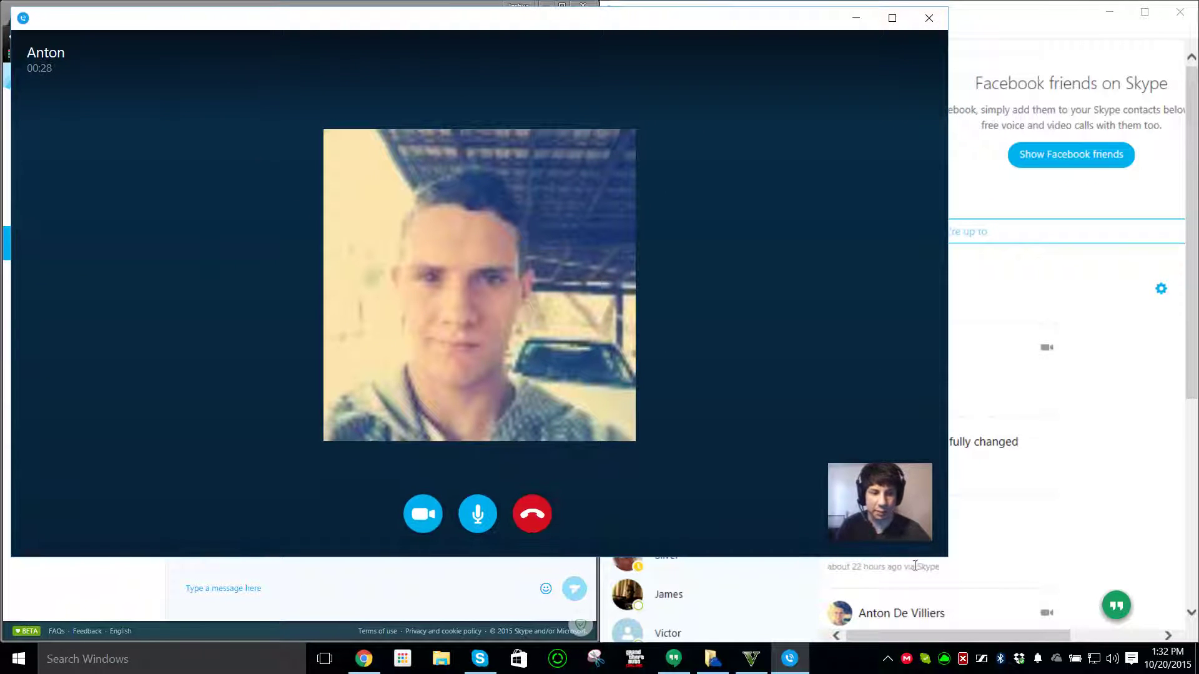
Quit the Hangouts app from its bubble during the call
left_click(1117, 603)
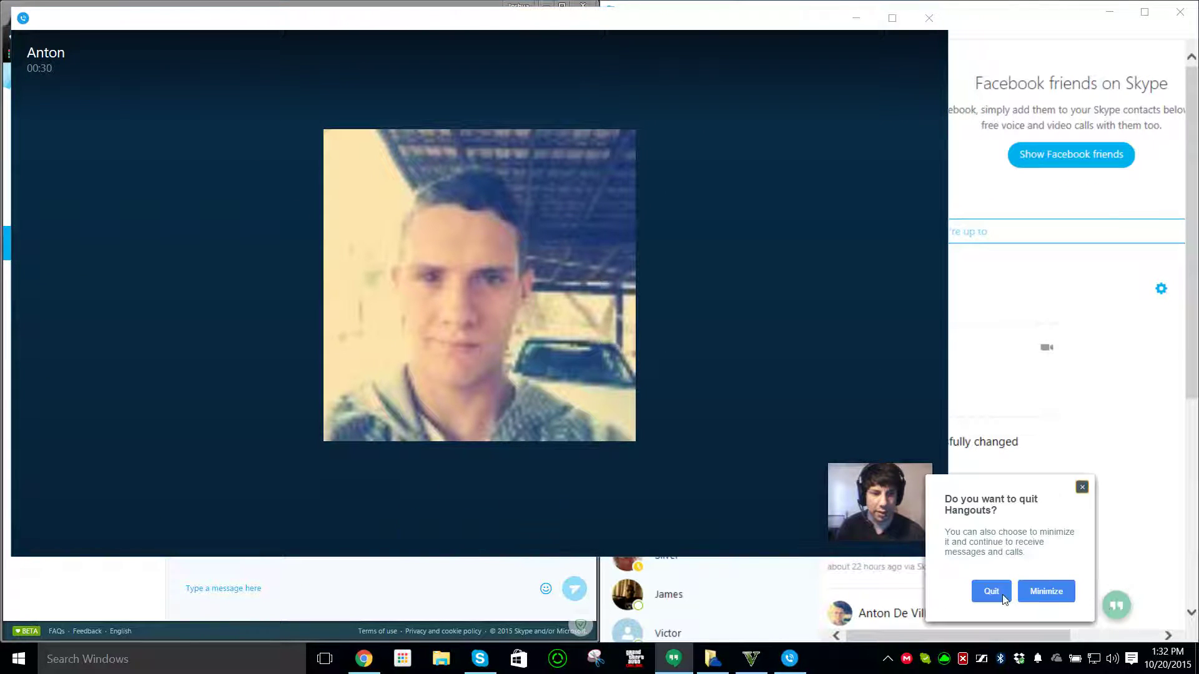
left_click(992, 591)
mouse_move(568, 258)
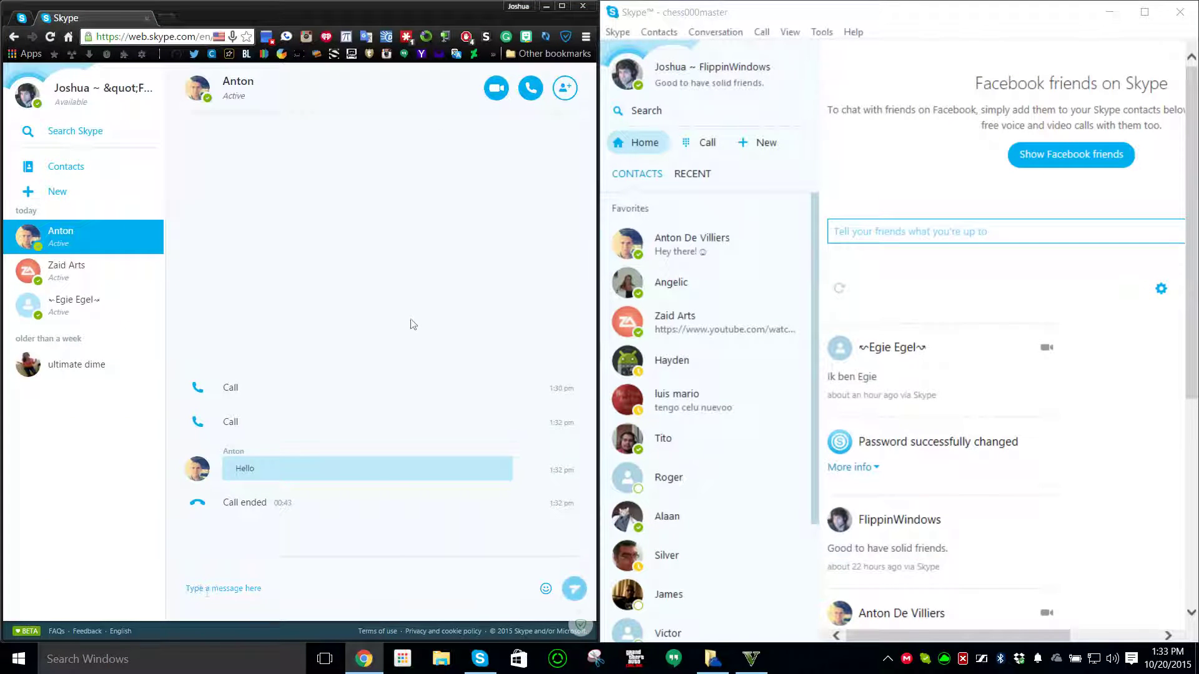
Send the chat replies 'perfect', 'definitely.' and 'thanks buddy'
left_click(206, 592)
type("perfect")
key("Return")
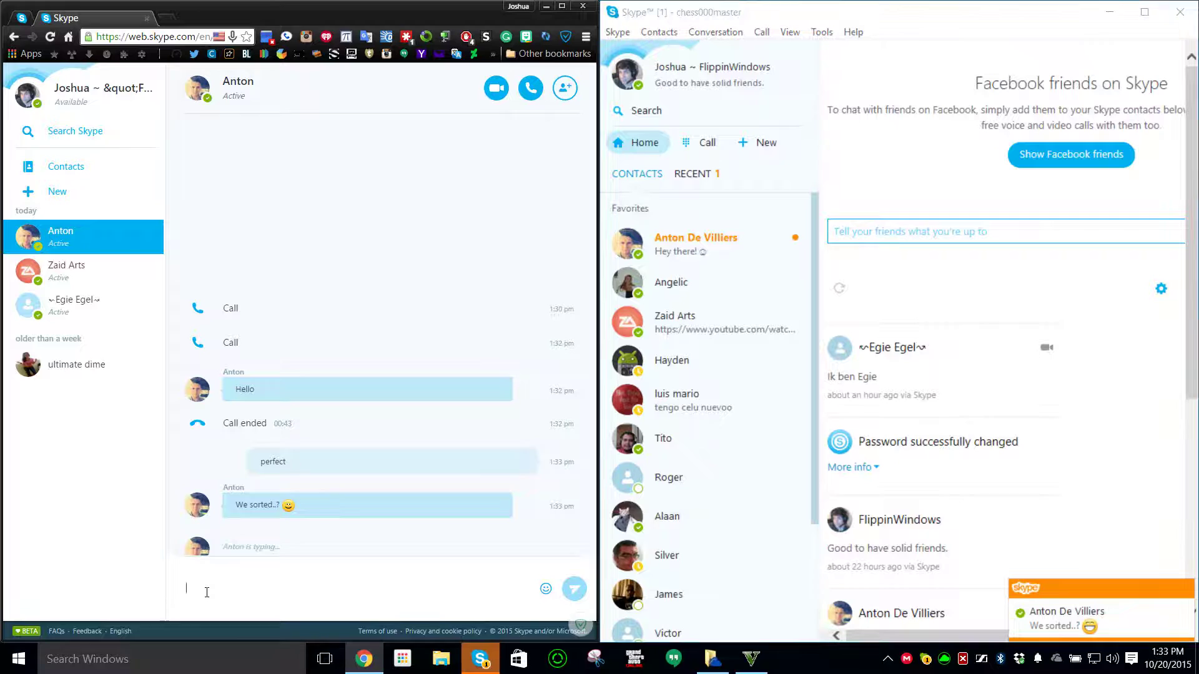
type("definitely.")
key("Return")
type("thanks bud")
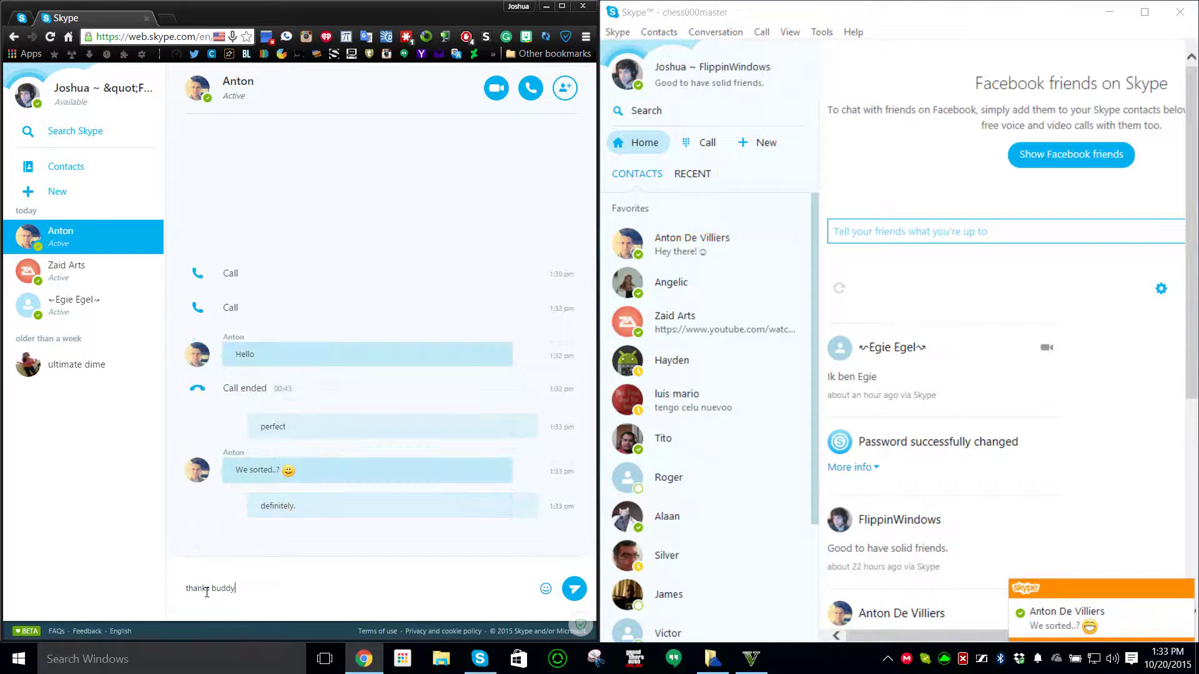
type("dy")
key("Return")
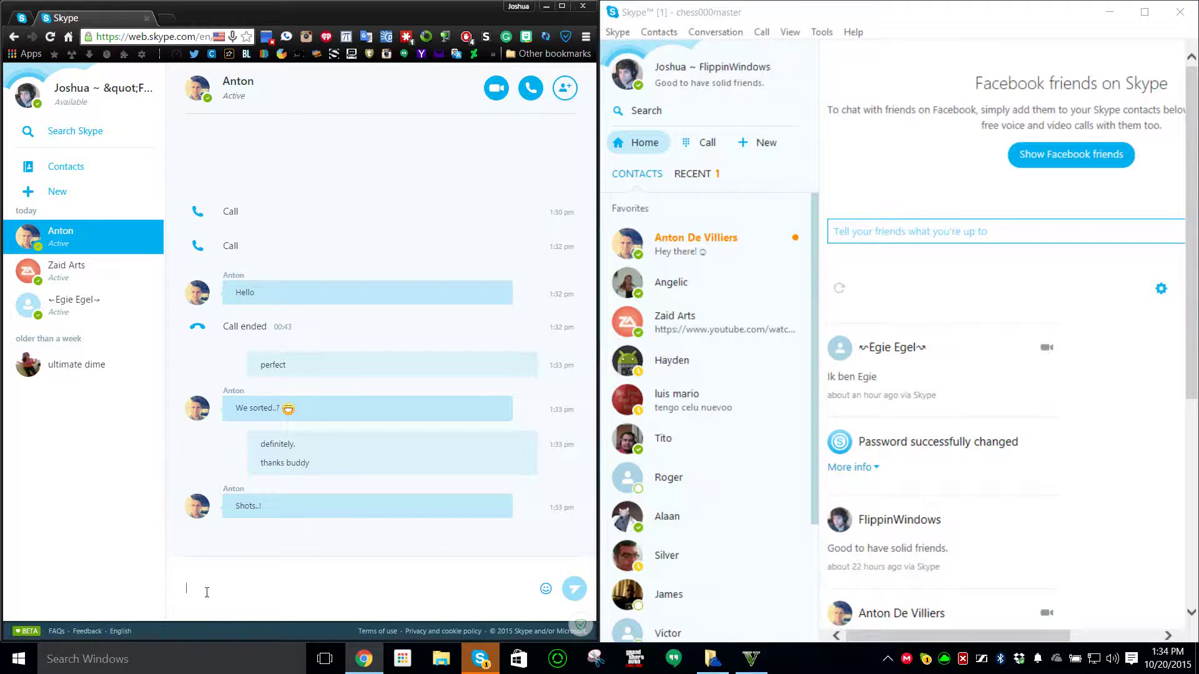
Minimise the Chrome window and the desktop Skype window
left_click(546, 5)
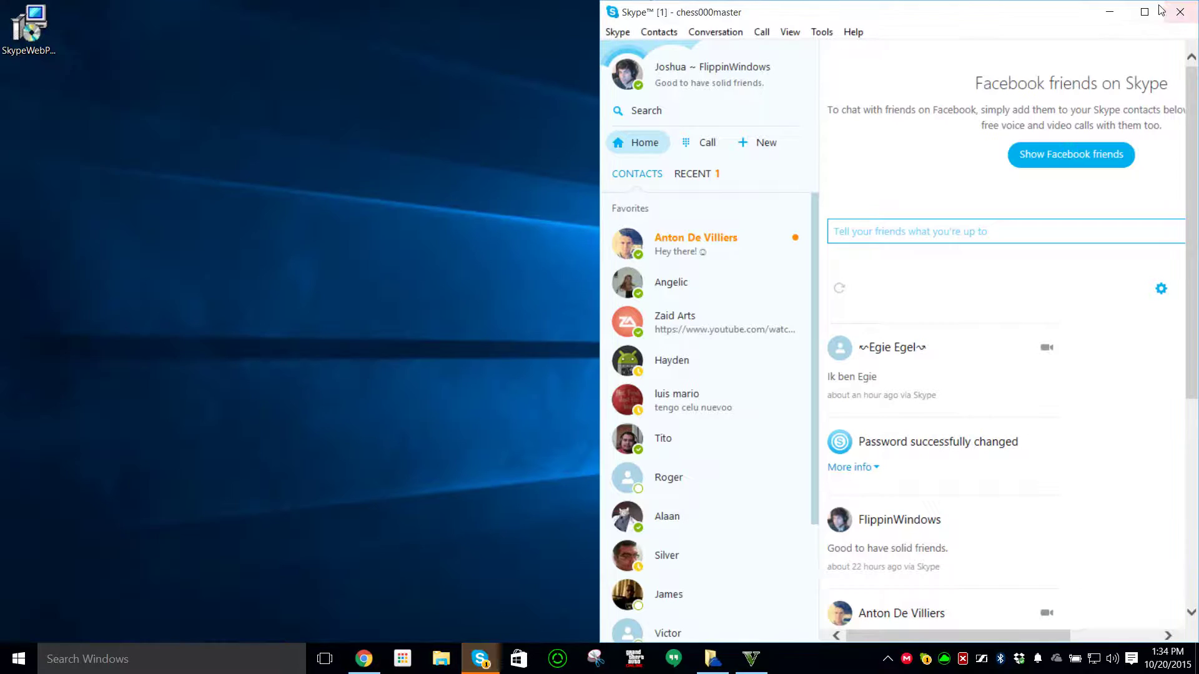
left_click(1110, 11)
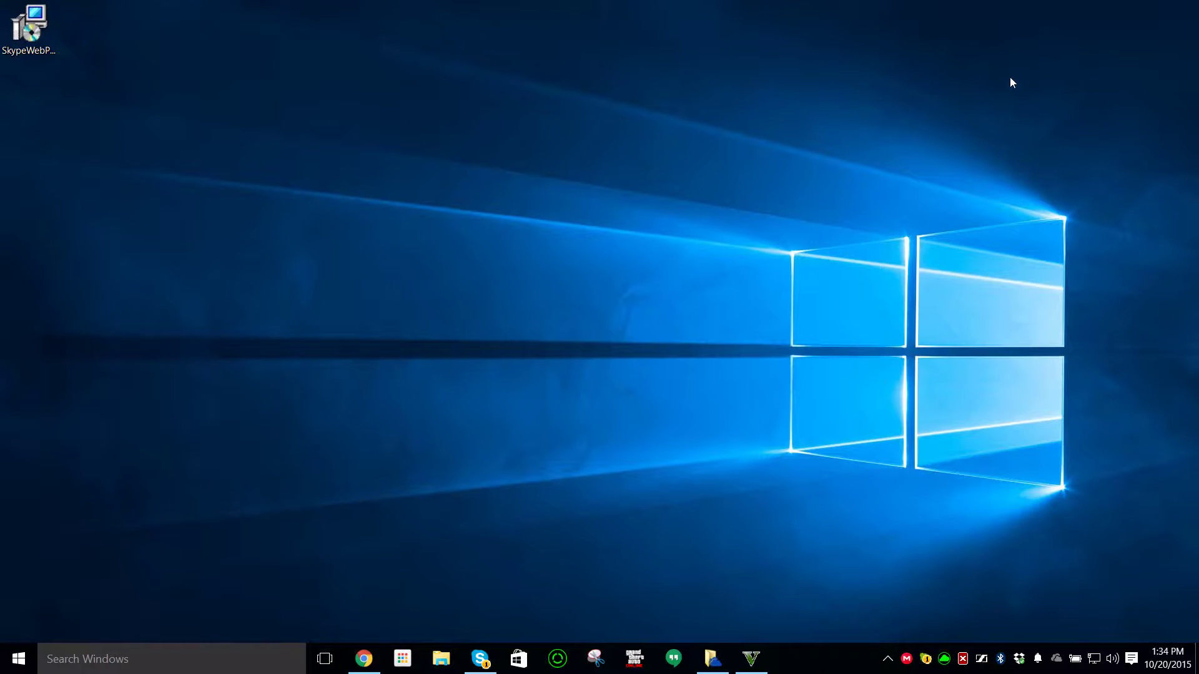